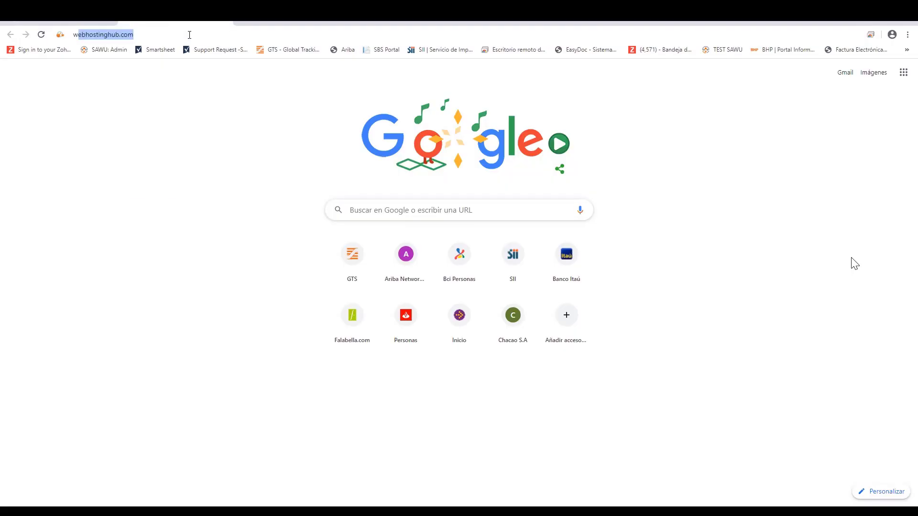
type("www.")
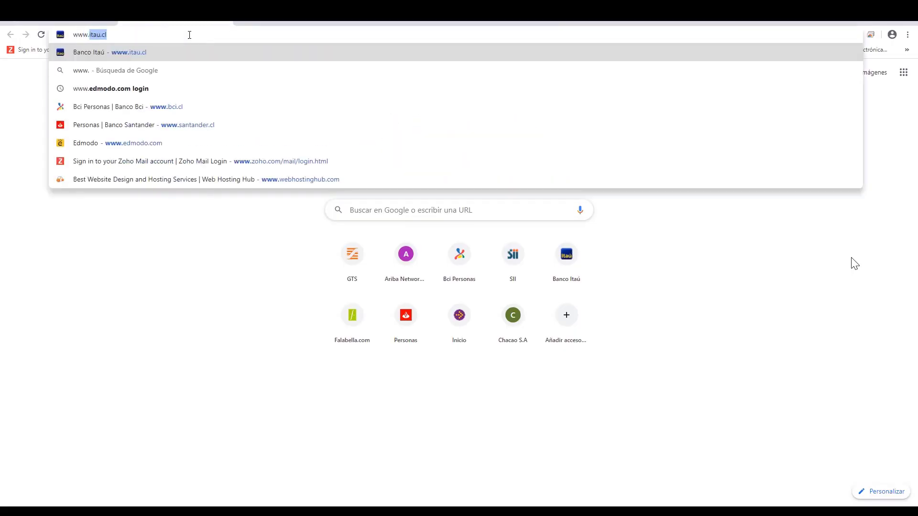
type("sii.cl")
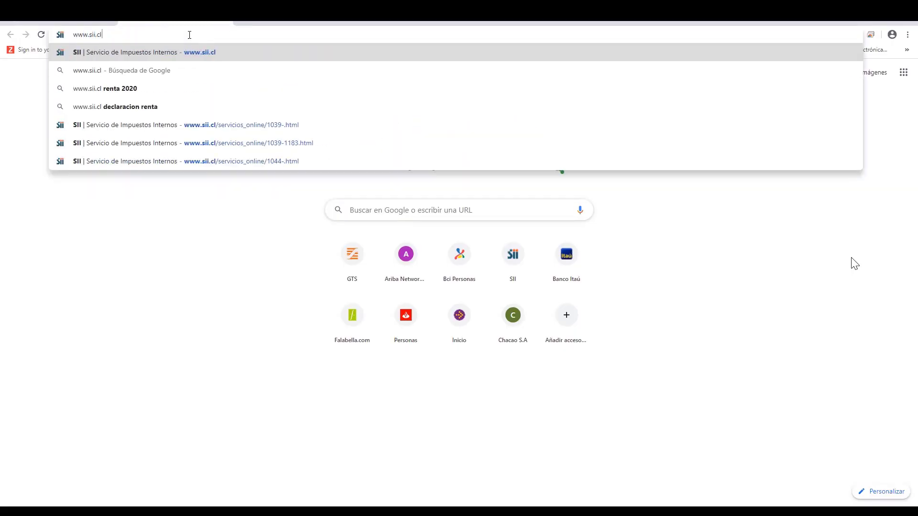
key("Return")
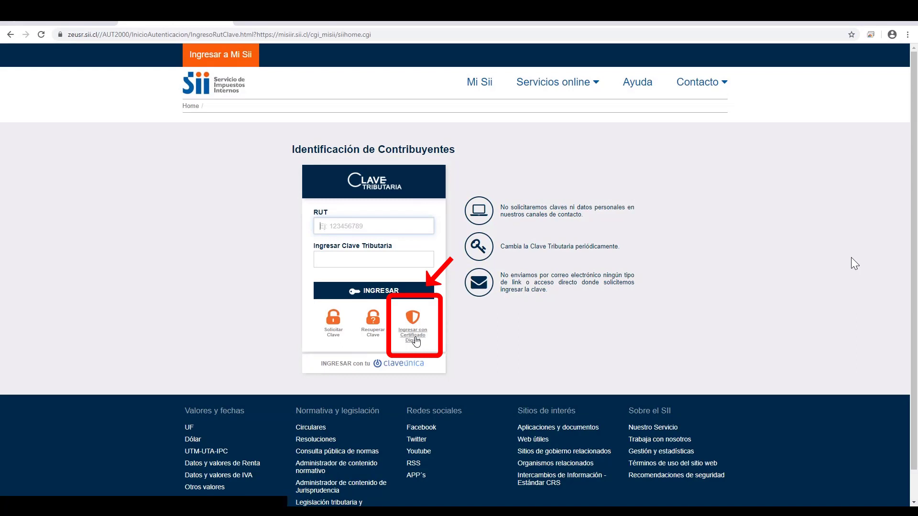
left_click(415, 339)
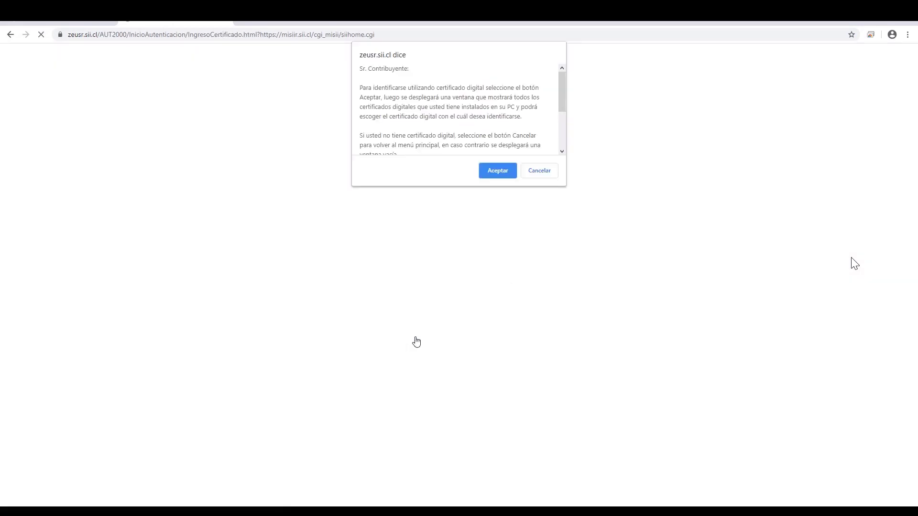
left_click(493, 173)
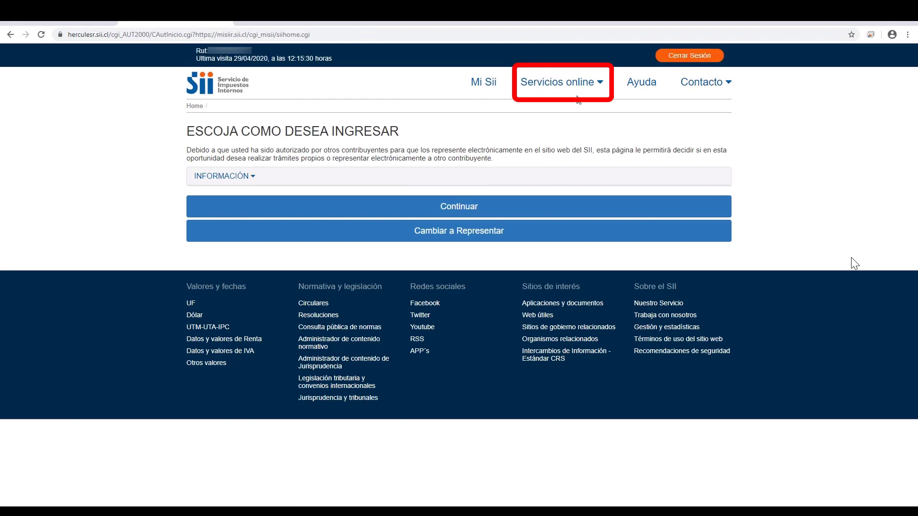
Start a Factura No afecta o exenta electrónica from Emisión de DTE in the free invoicing system.
left_click(577, 85)
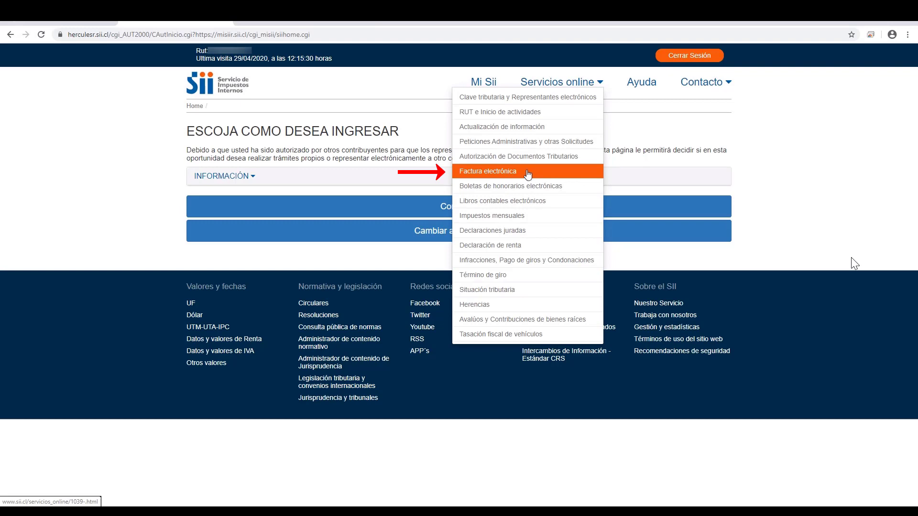
left_click(527, 174)
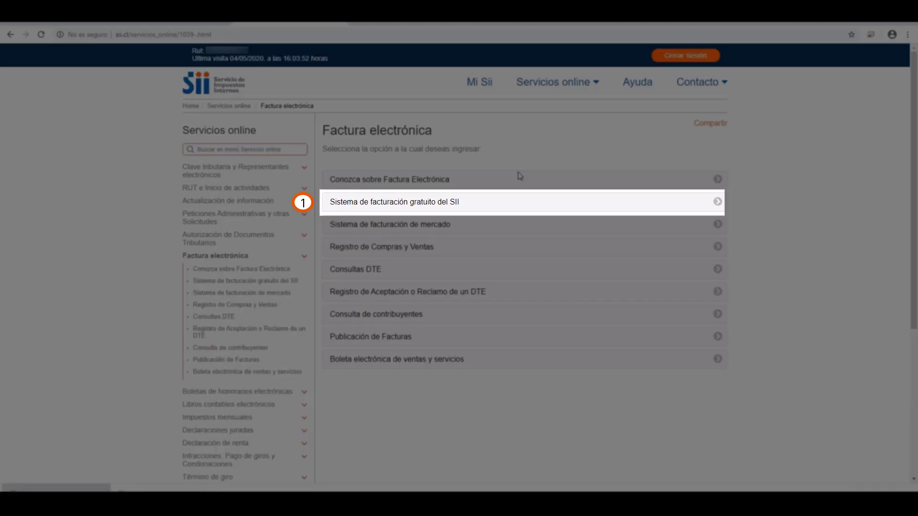
left_click(436, 208)
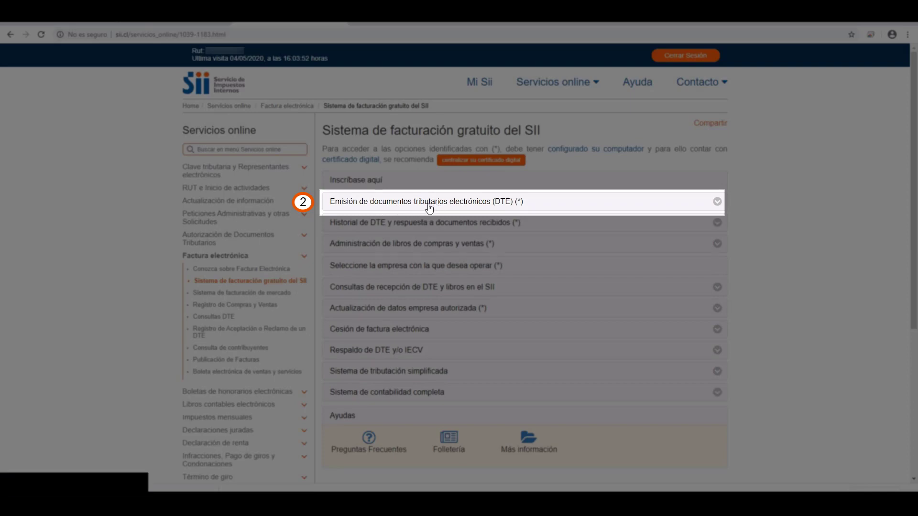
left_click(432, 207)
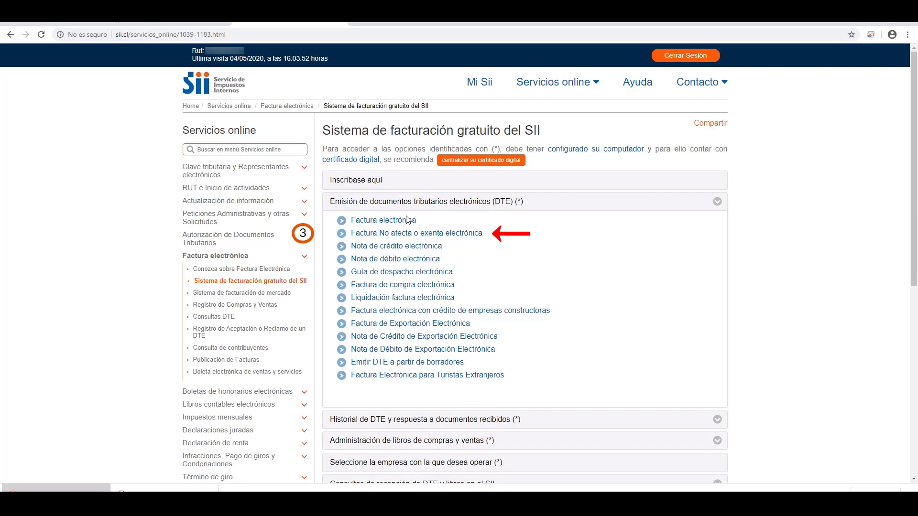
left_click(444, 234)
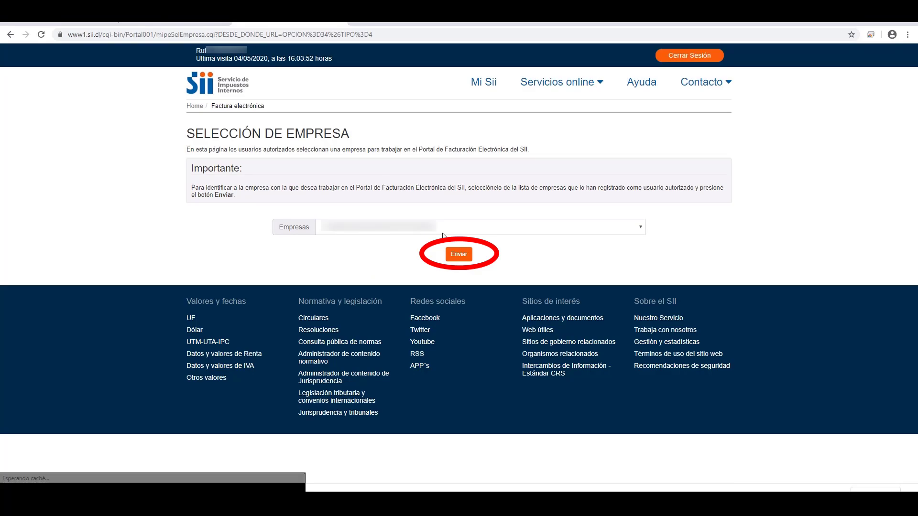
left_click(459, 255)
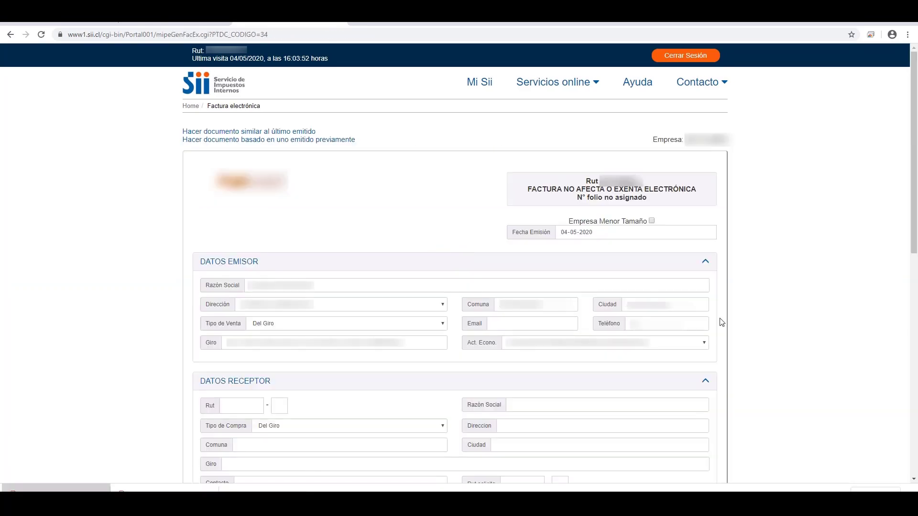
scroll(723, 323, "down", 3)
left_click(246, 216)
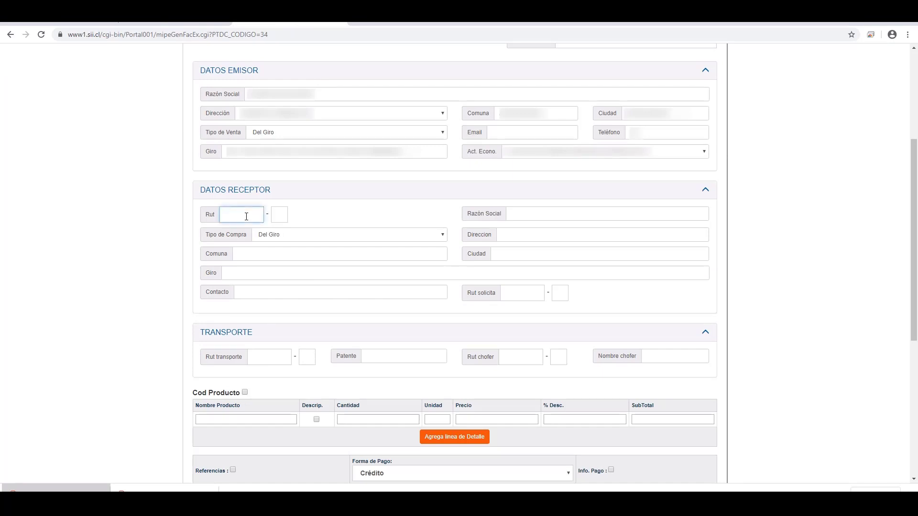
key("Tab")
key("Tab")
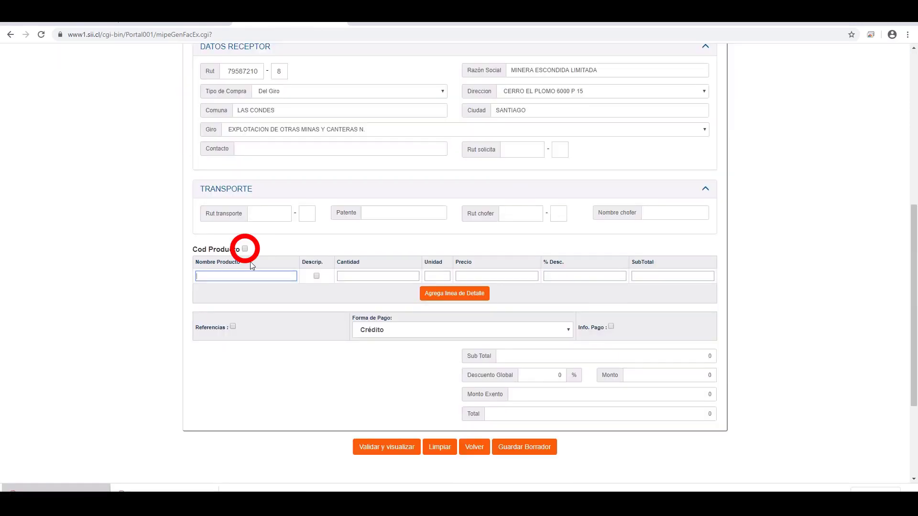
Enable product codes and fill the code type, code and product name SERVICIO.
left_click(245, 249)
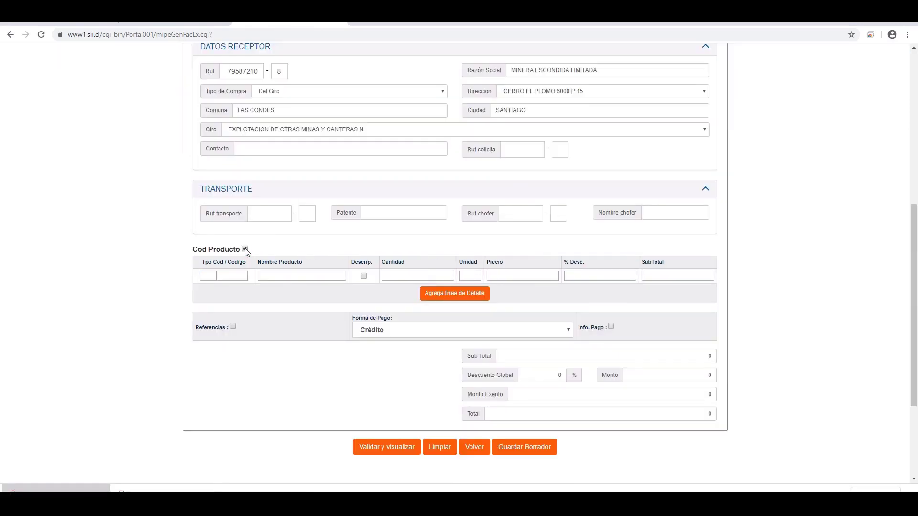
left_click(208, 277)
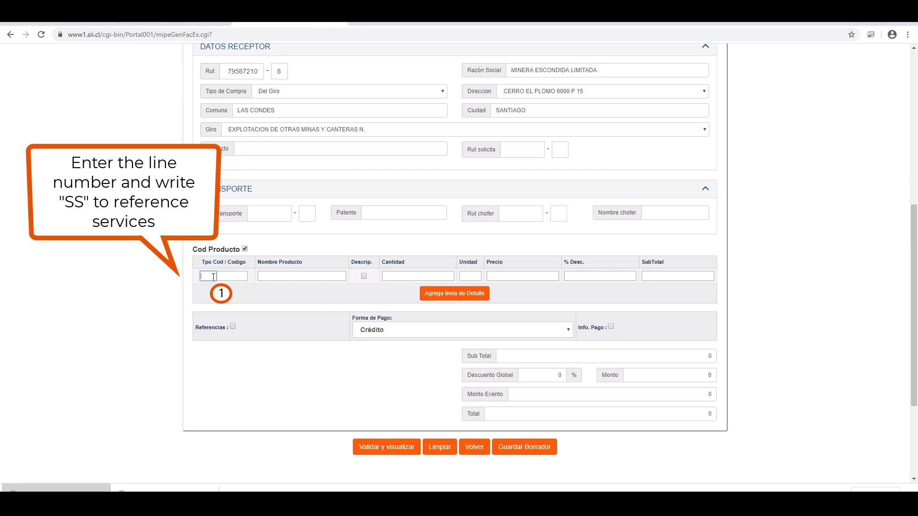
type("10")
left_click(238, 276)
type("SS")
left_click(276, 277)
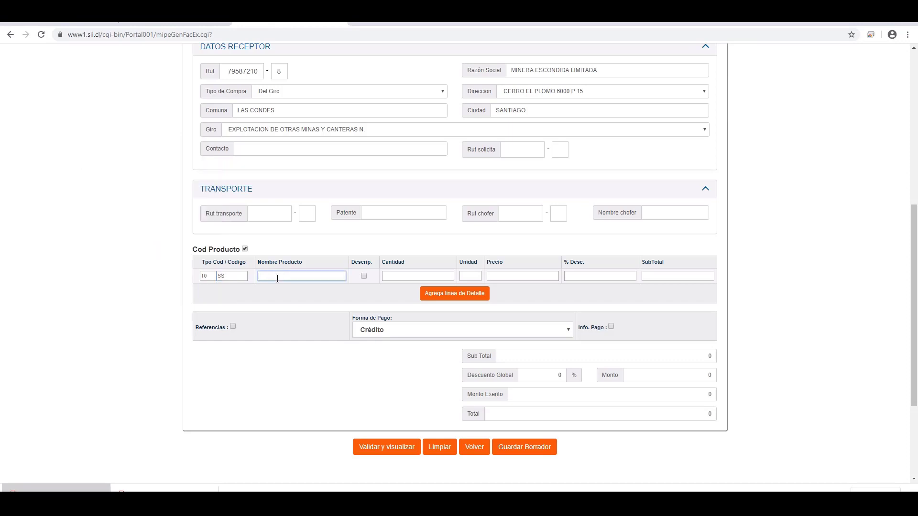
type("ERVI")
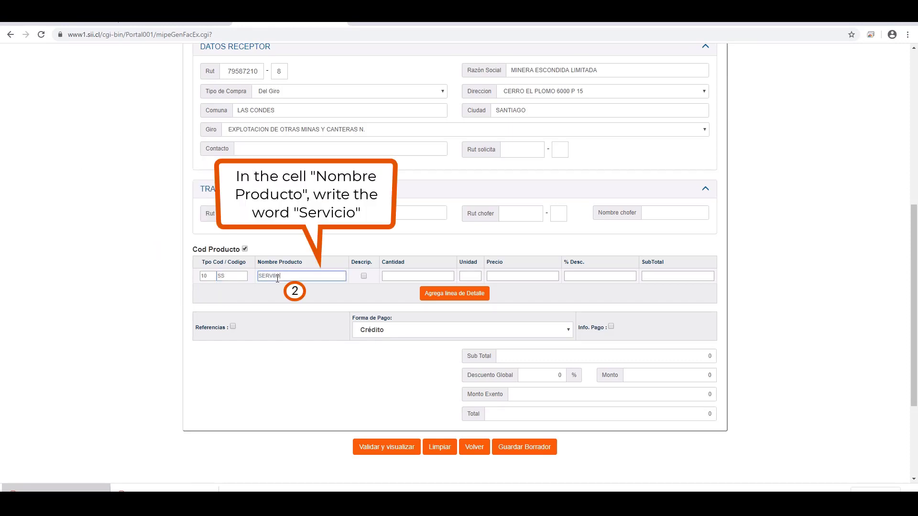
type("I")
type("O")
type("CIO")
Add the extended description PROGRAMA EMPLEABILIDAD to the SERVICIO line.
left_click(364, 276)
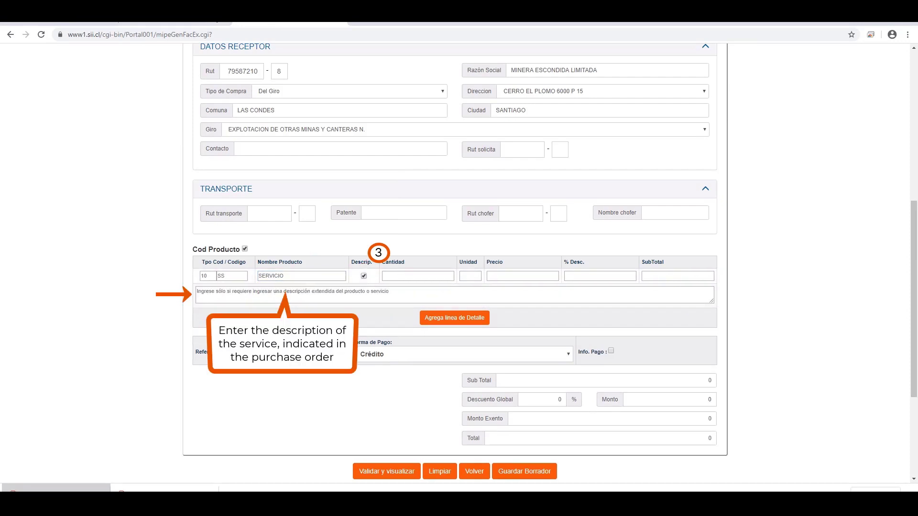
left_click(341, 295)
type("PROGRAMA E")
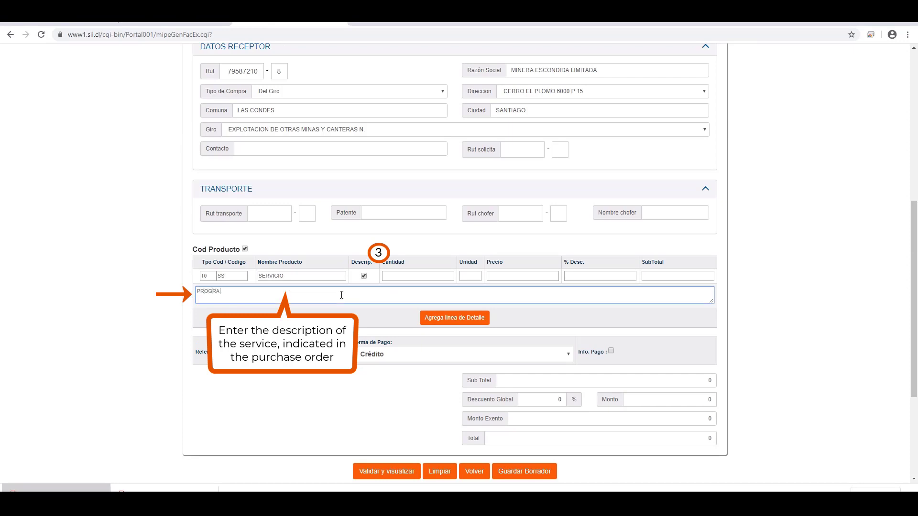
type("LEABILIDAD")
left_click(429, 275)
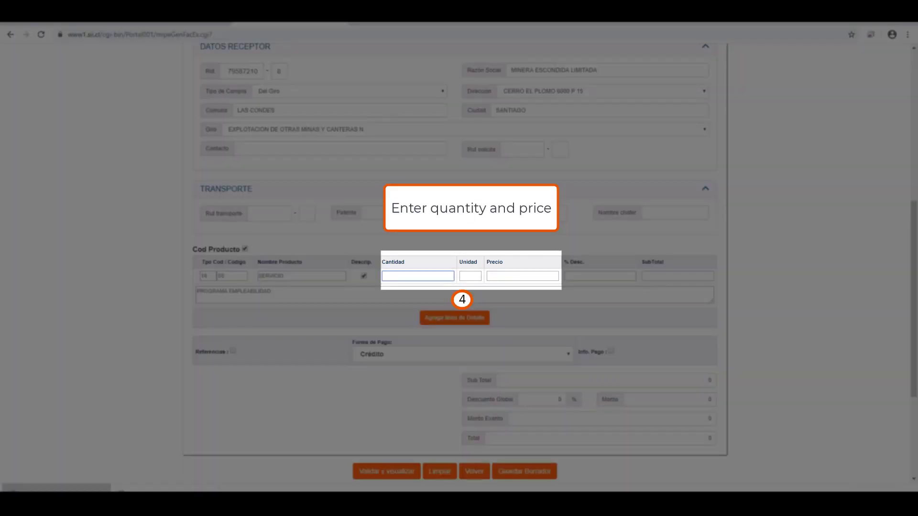
type("1")
Give the service line quantity 1, its price and a unit.
left_click(498, 275)
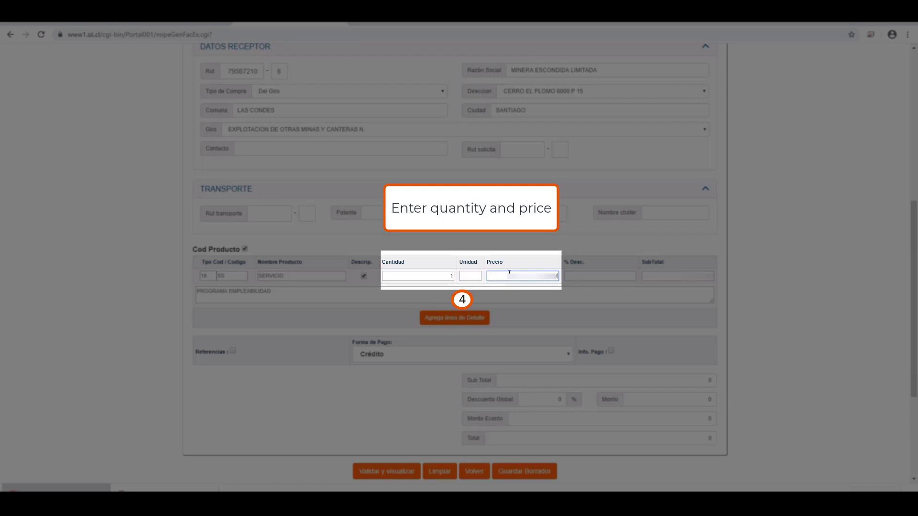
key("Tab")
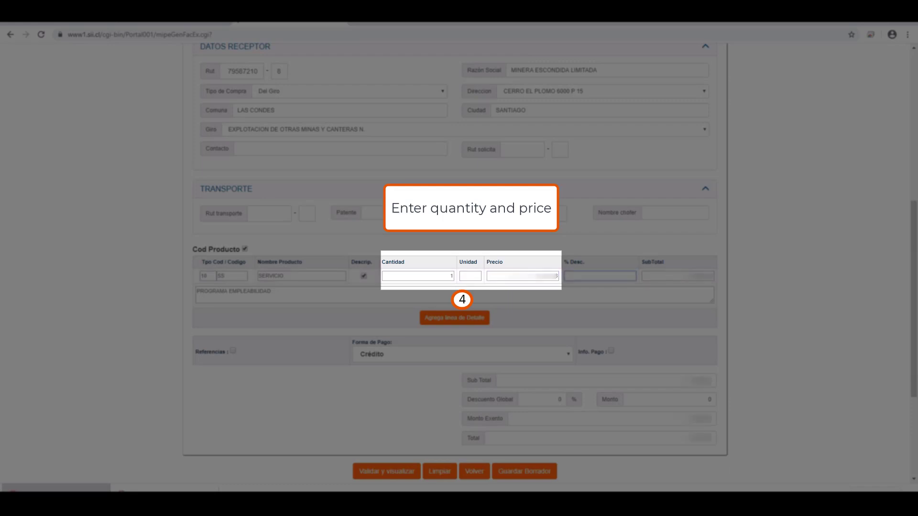
left_click(471, 275)
left_click(306, 293)
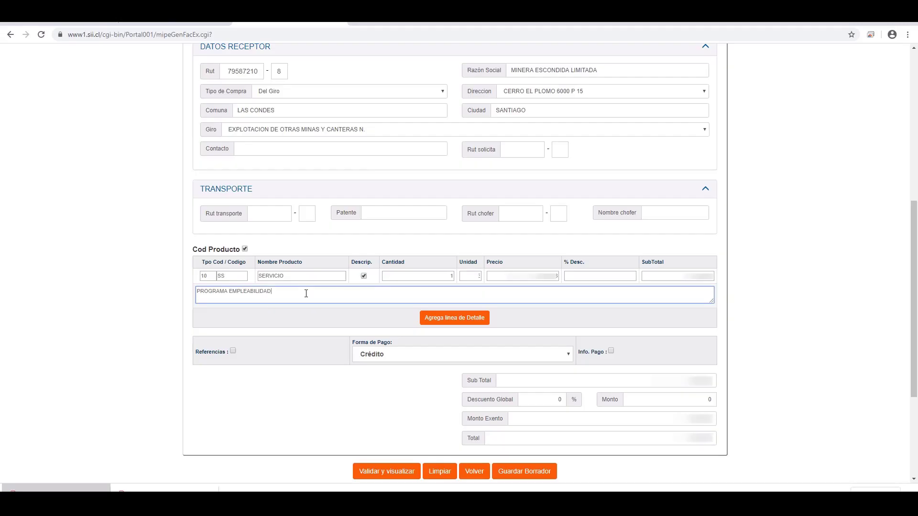
left_click(233, 352)
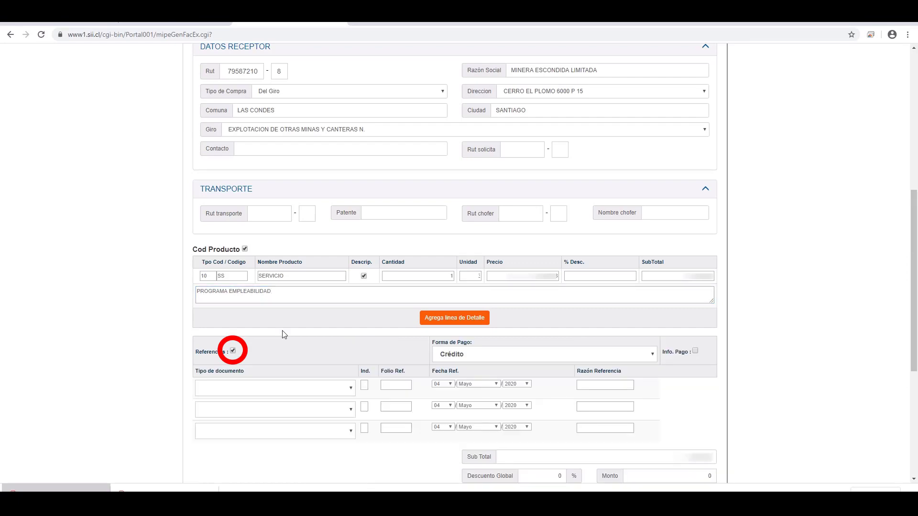
left_click(351, 295)
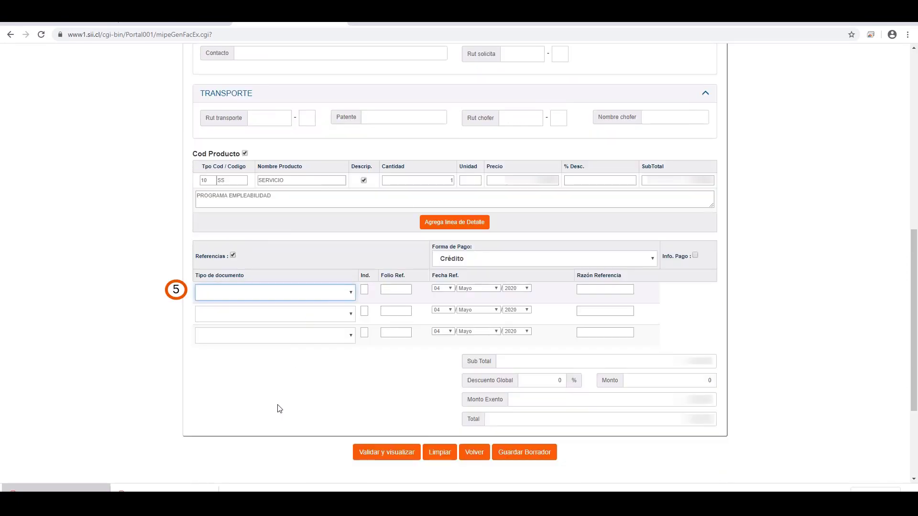
key("Down")
left_click(396, 289)
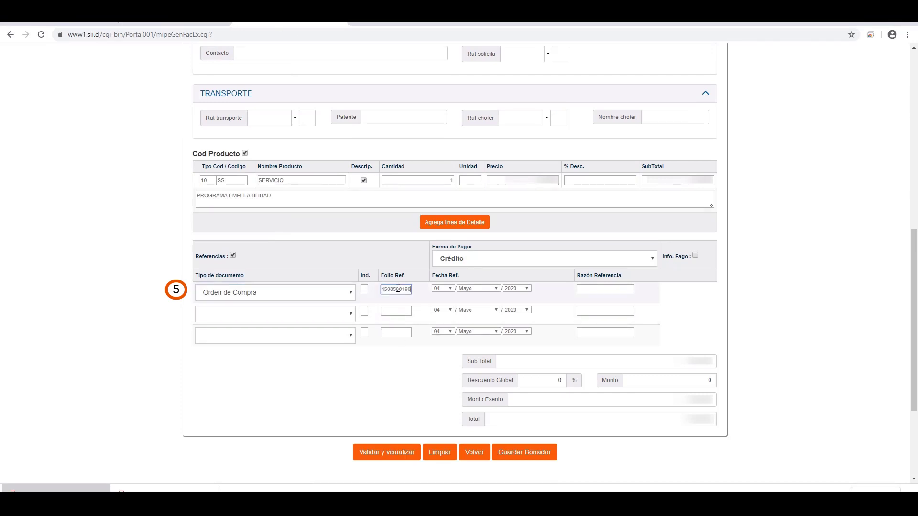
left_click(350, 314)
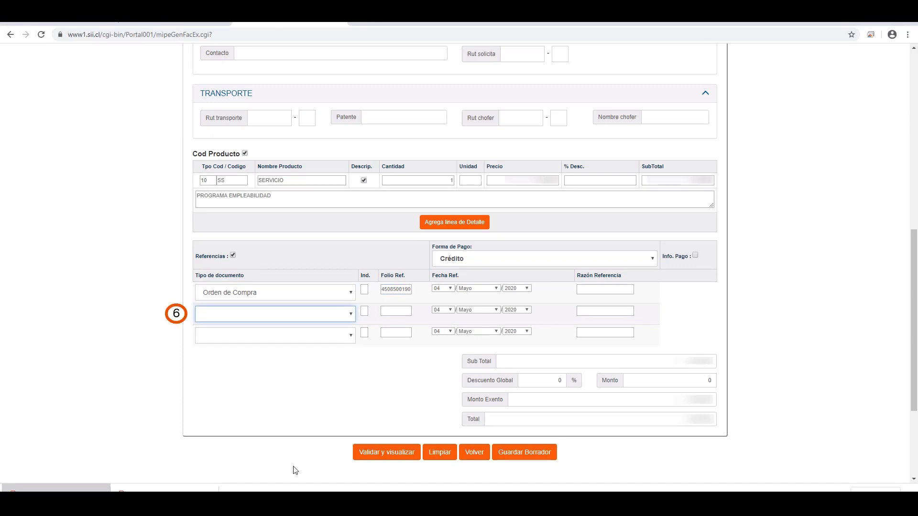
key("h")
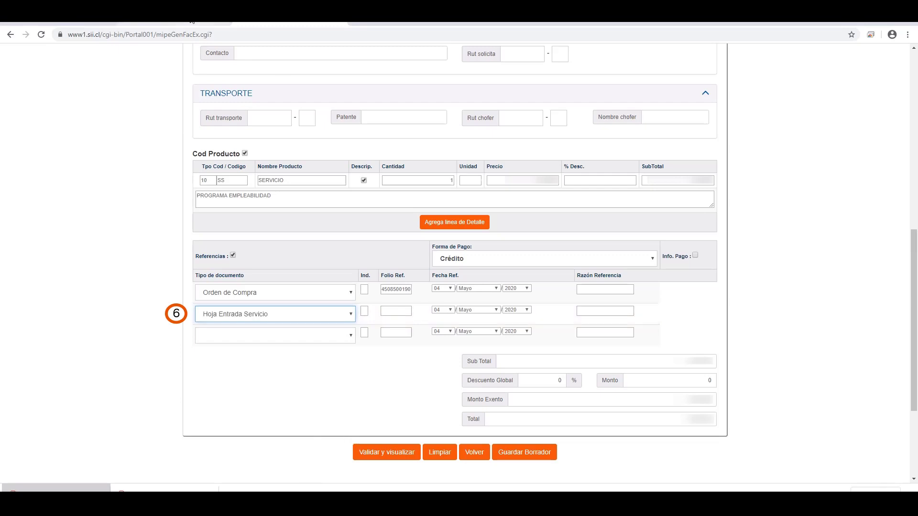
left_click(401, 310)
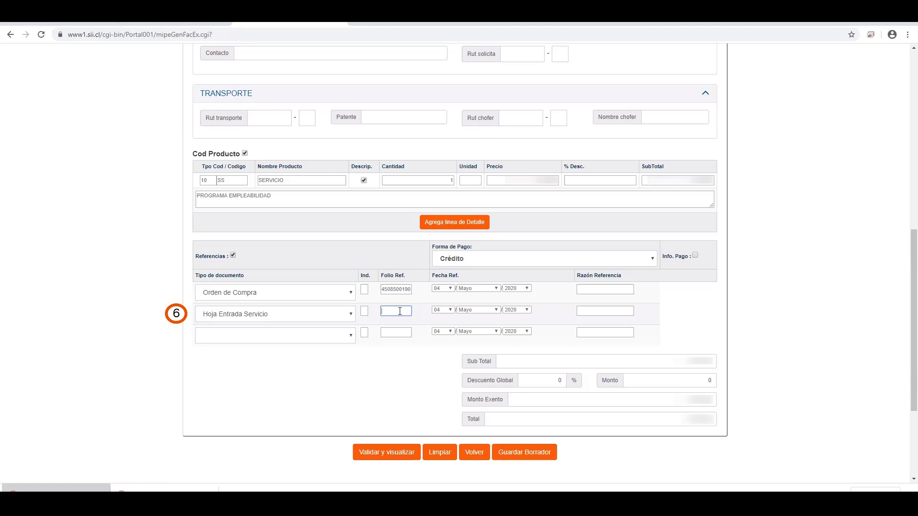
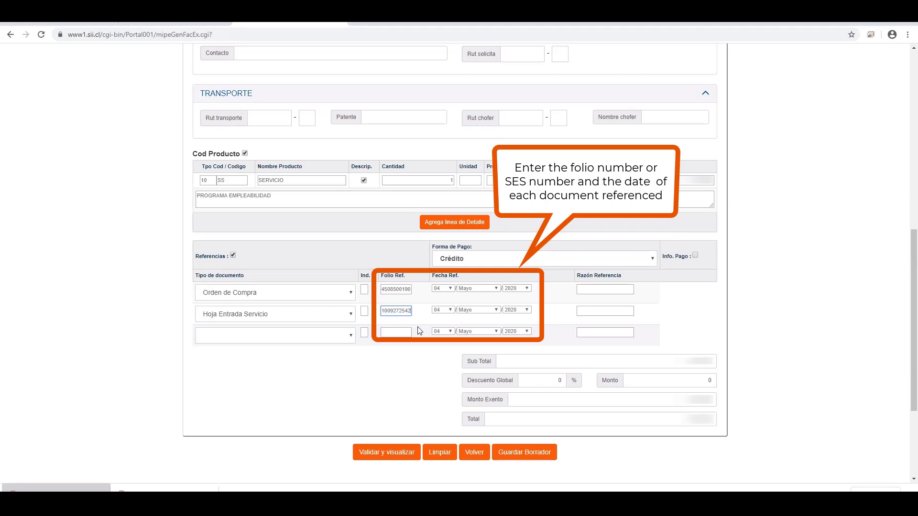
Fill in both reference dates, then validate and preview the invoice.
left_click(411, 289)
left_click(441, 310)
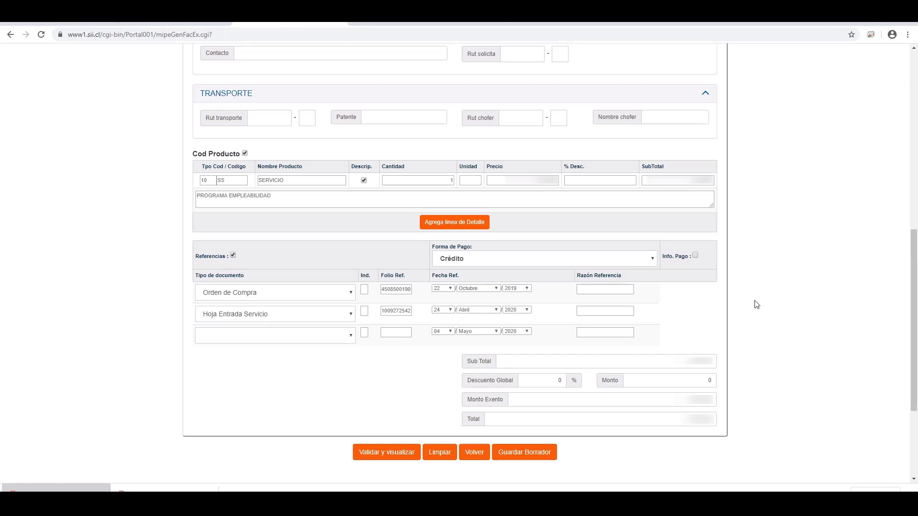
scroll(459, 287, "down", 1)
left_click(386, 404)
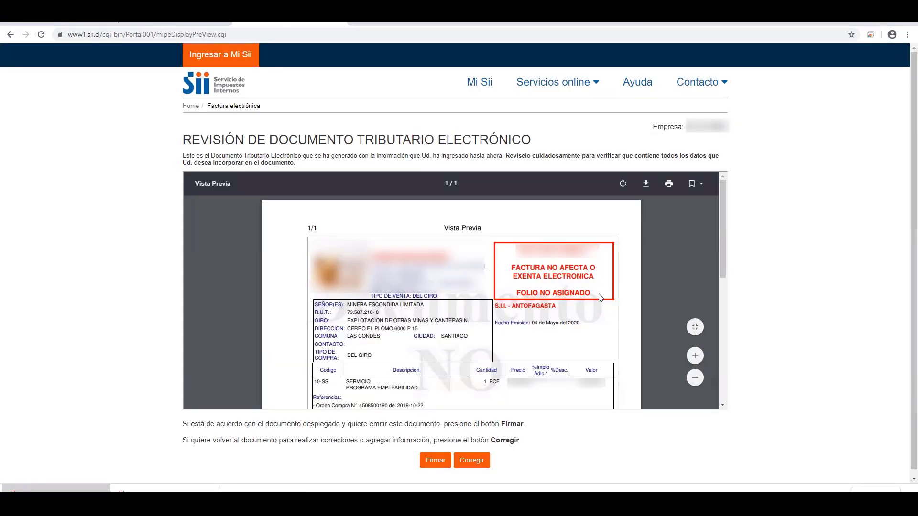
scroll(651, 291, "down", 5)
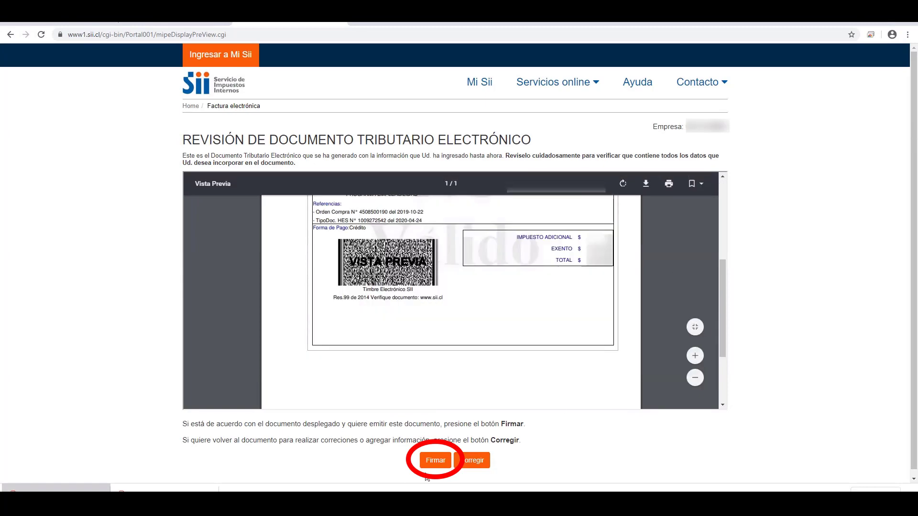
Sign and send exempt invoice Nº 62 with the certificate password, then view its PDF.
left_click(435, 461)
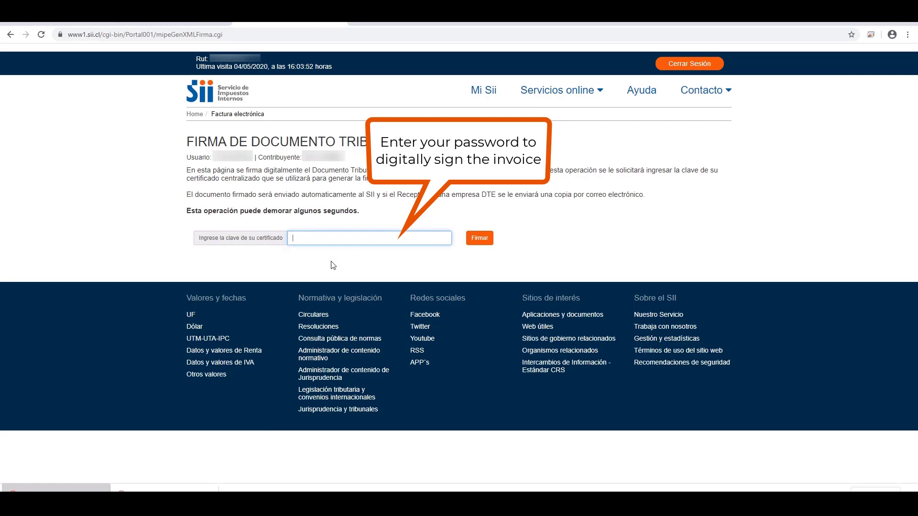
type("•")
type("••")
type("••••")
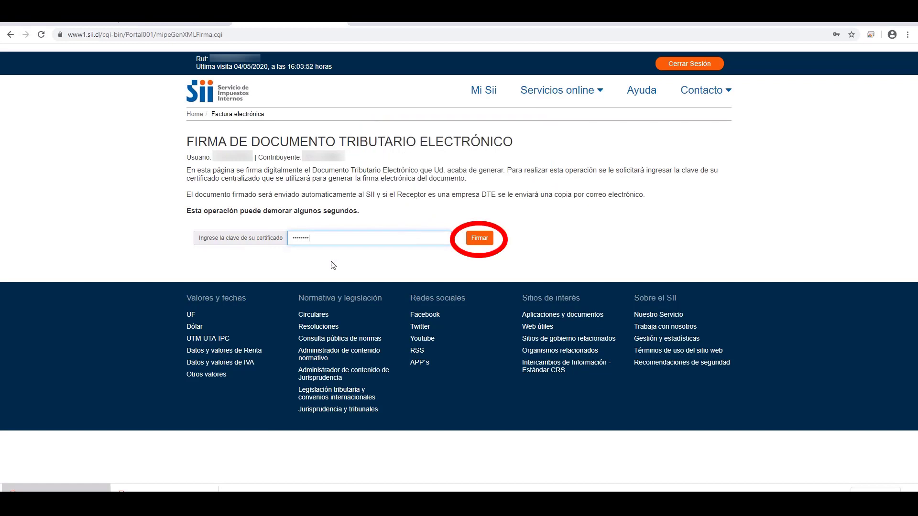
left_click(480, 238)
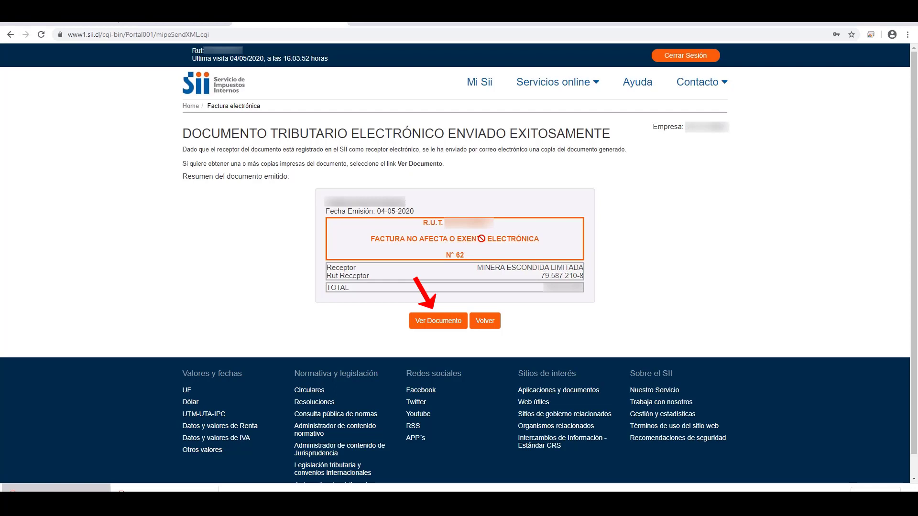
left_click(437, 321)
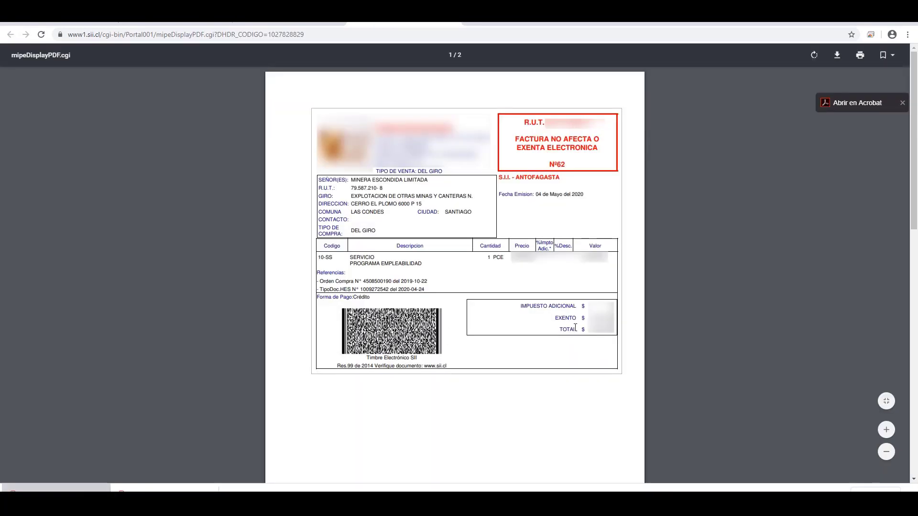